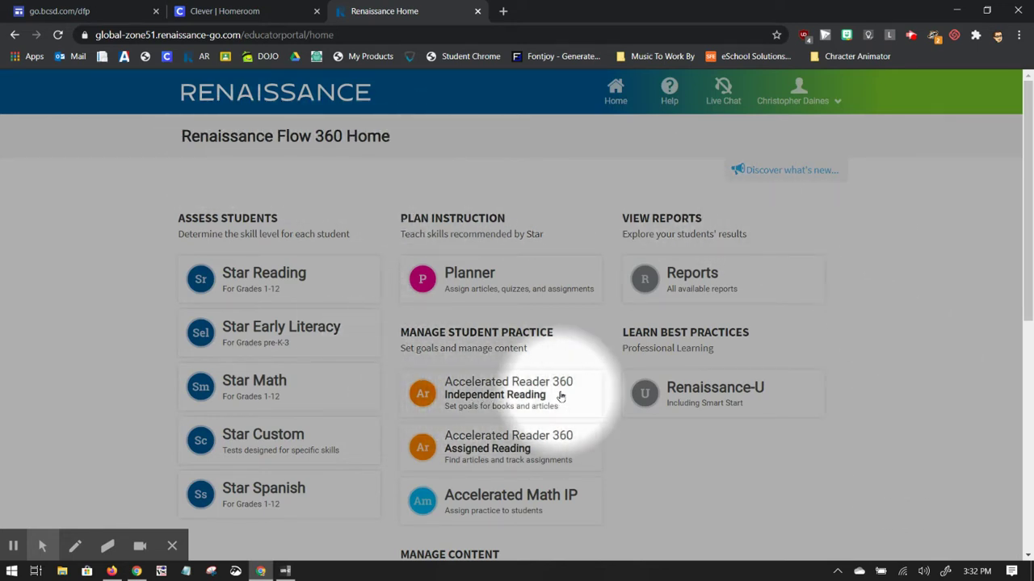
Open Record Book & Goals for Accelerated Reader 360 Independent Reading and display the class's reading goals.
{"action": "left_click", "coordinate": [511, 396]}
{"action": "scroll", "coordinate": [504, 396], "scroll_direction": "down", "scroll_amount": 2}
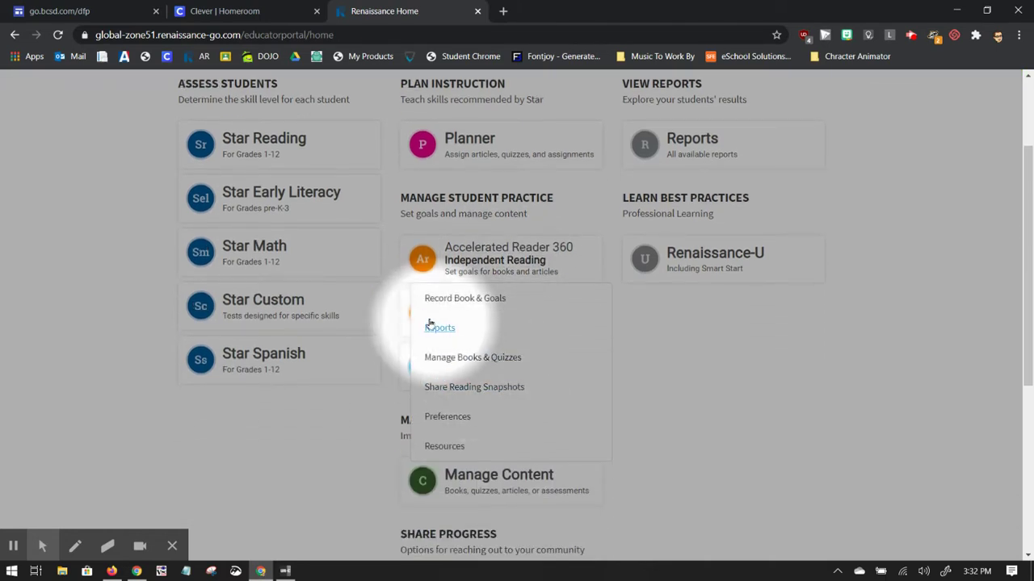
{"action": "left_click", "coordinate": [481, 301]}
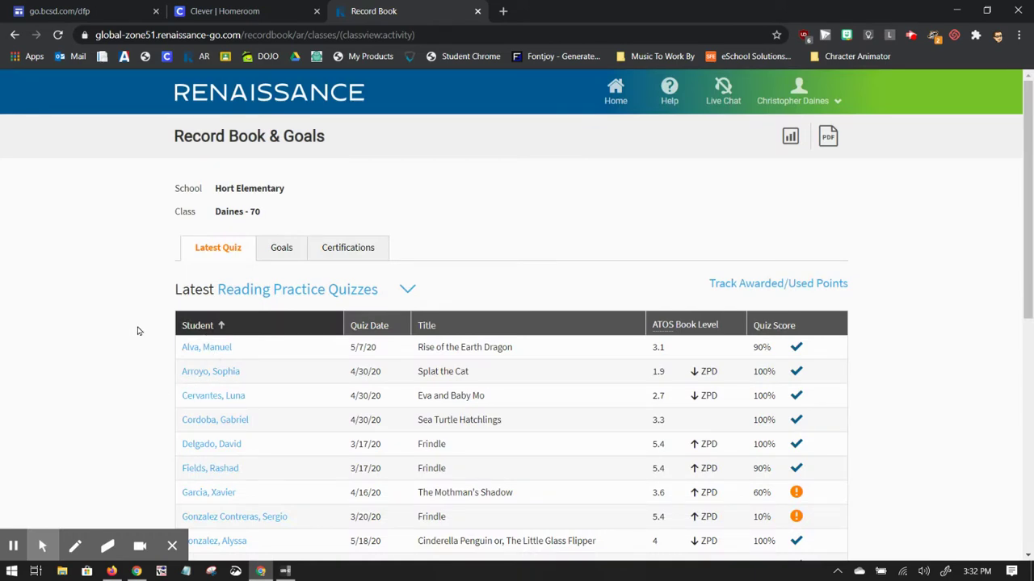
{"action": "left_click", "coordinate": [16, 514]}
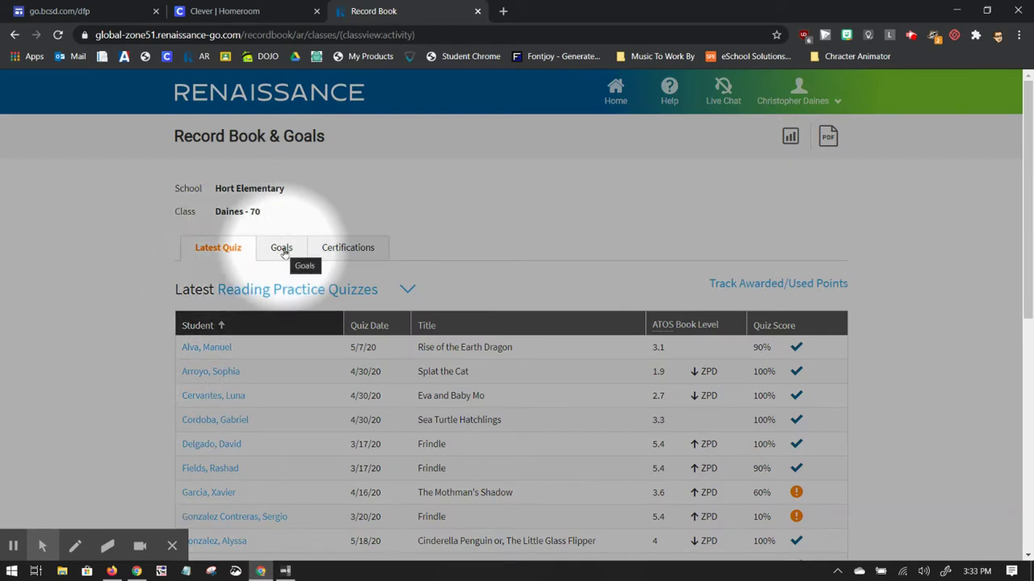
{"action": "left_click", "coordinate": [284, 251]}
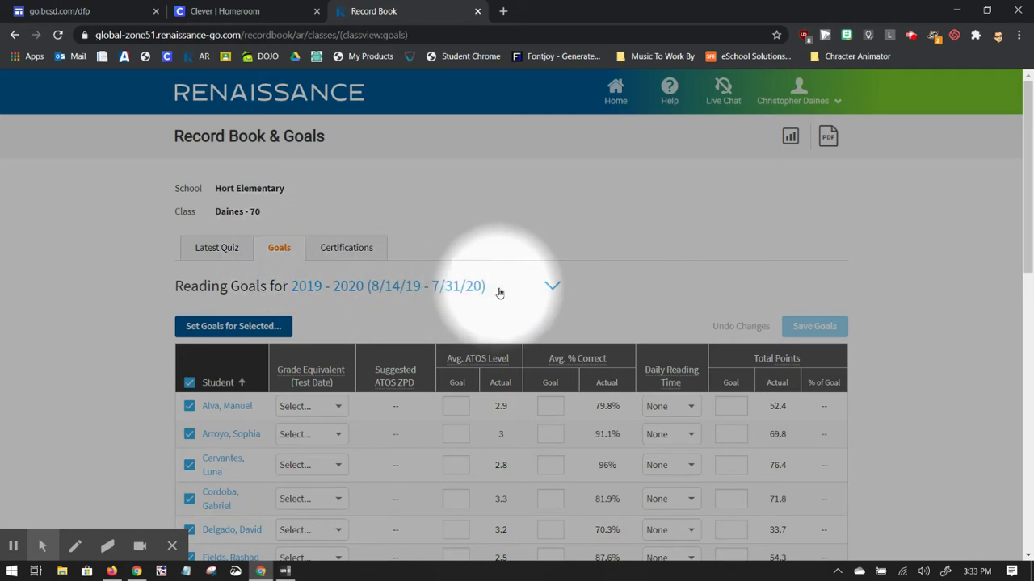
Look through the available goal periods and display the reading goals for Marking Period 4 (3/7/20 - 5/28/20).
{"action": "left_click", "coordinate": [539, 288]}
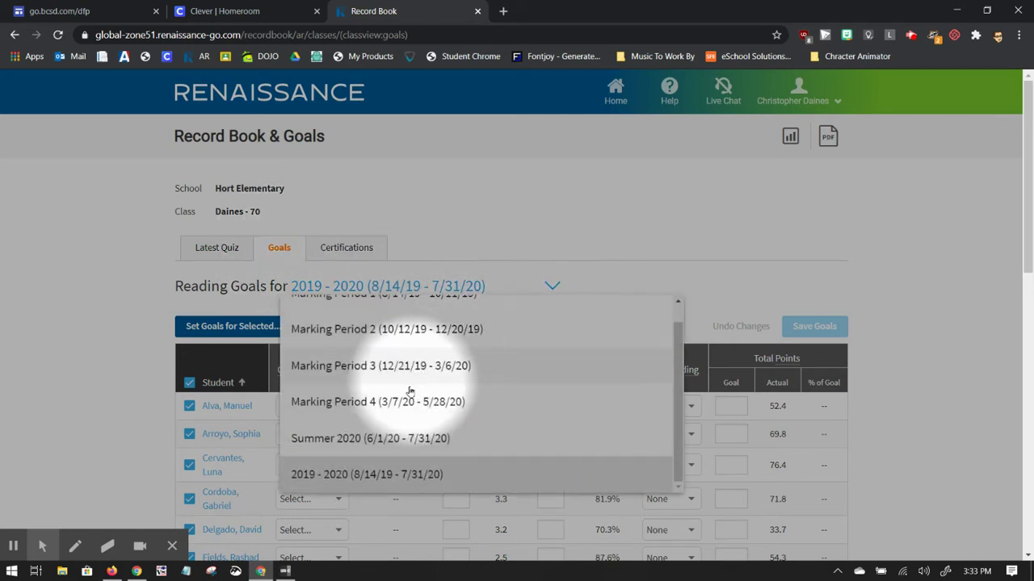
{"action": "scroll", "coordinate": [347, 355], "scroll_direction": "up", "scroll_amount": 1}
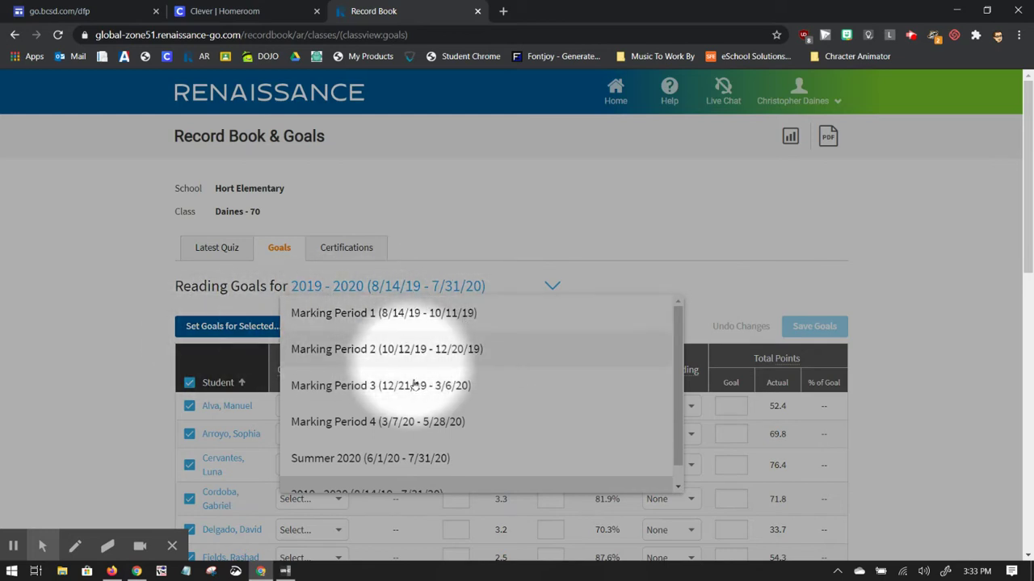
{"action": "scroll", "coordinate": [459, 421], "scroll_direction": "down", "scroll_amount": 1}
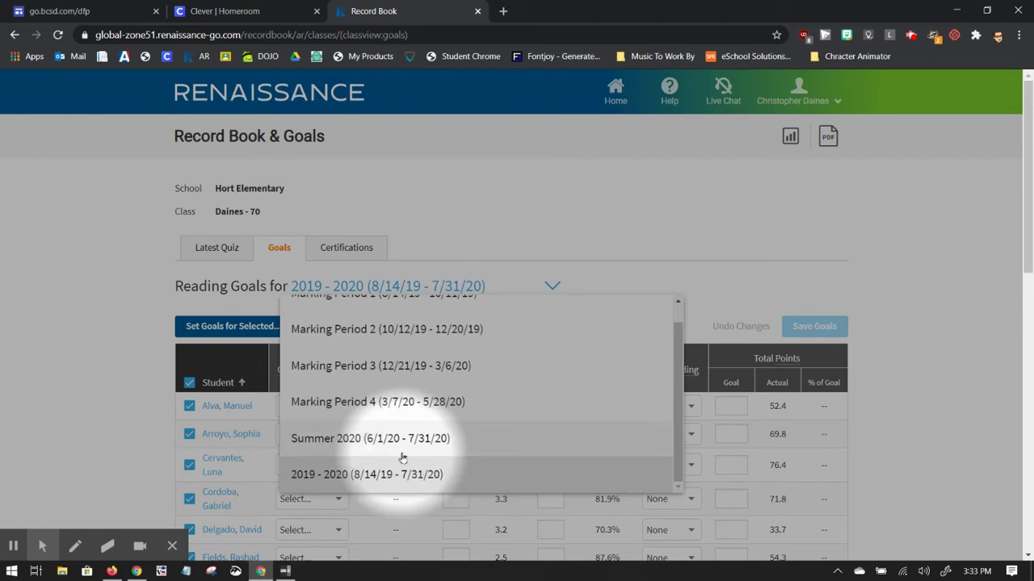
{"action": "scroll", "coordinate": [404, 459], "scroll_direction": "up", "scroll_amount": 1}
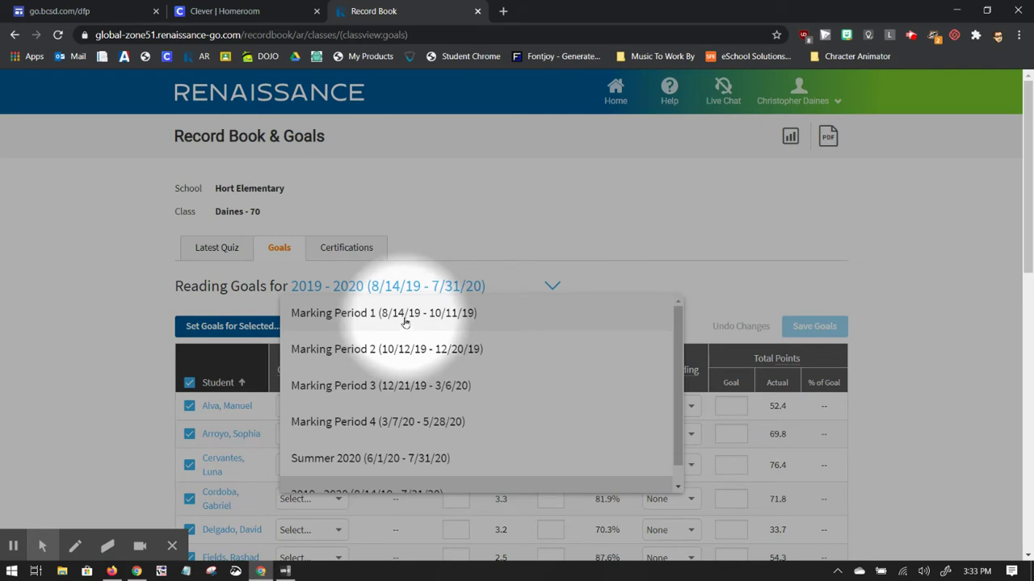
{"action": "left_click", "coordinate": [80, 347]}
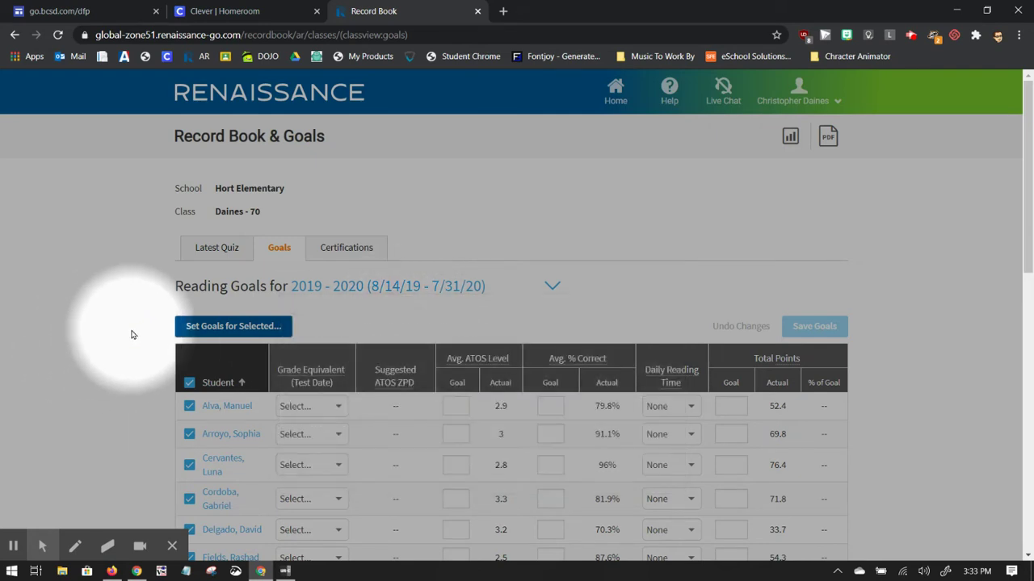
{"action": "left_click", "coordinate": [498, 288]}
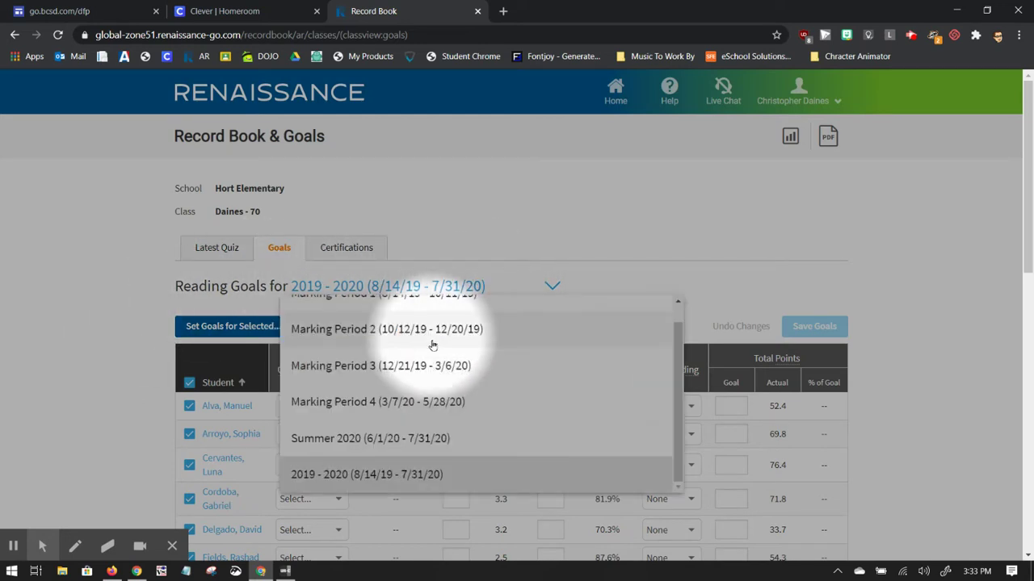
{"action": "left_click", "coordinate": [402, 397]}
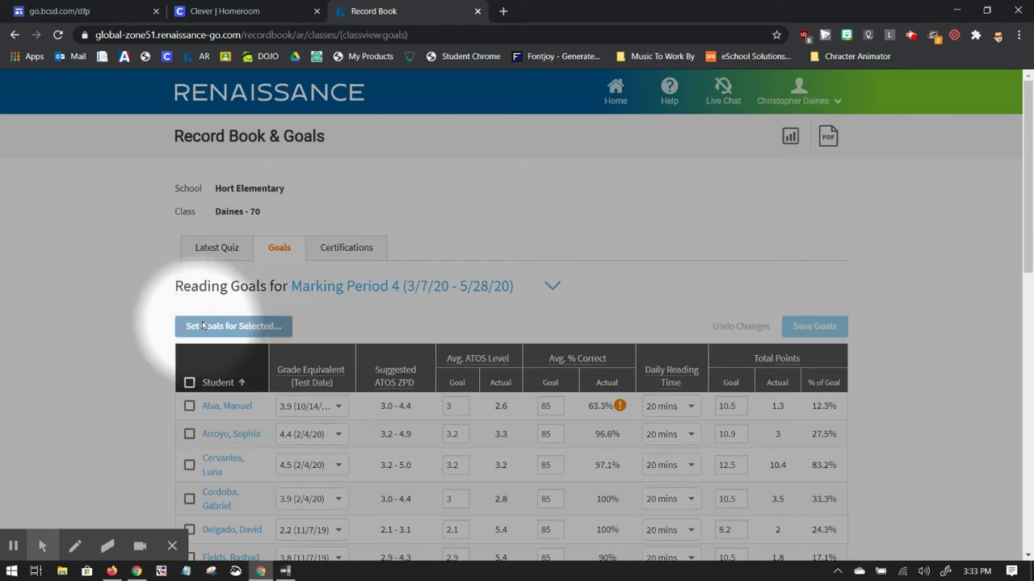
Switch the reading goals back to the 2019 - 2020 (8/14/19 - 7/31/20) period and check the selected students.
{"action": "left_click", "coordinate": [427, 291]}
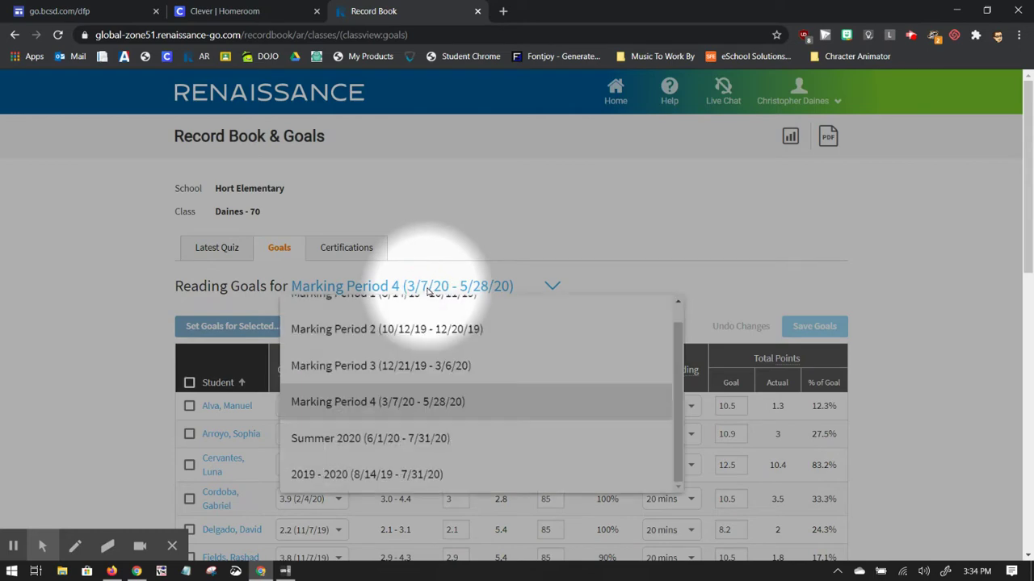
{"action": "left_click", "coordinate": [407, 474]}
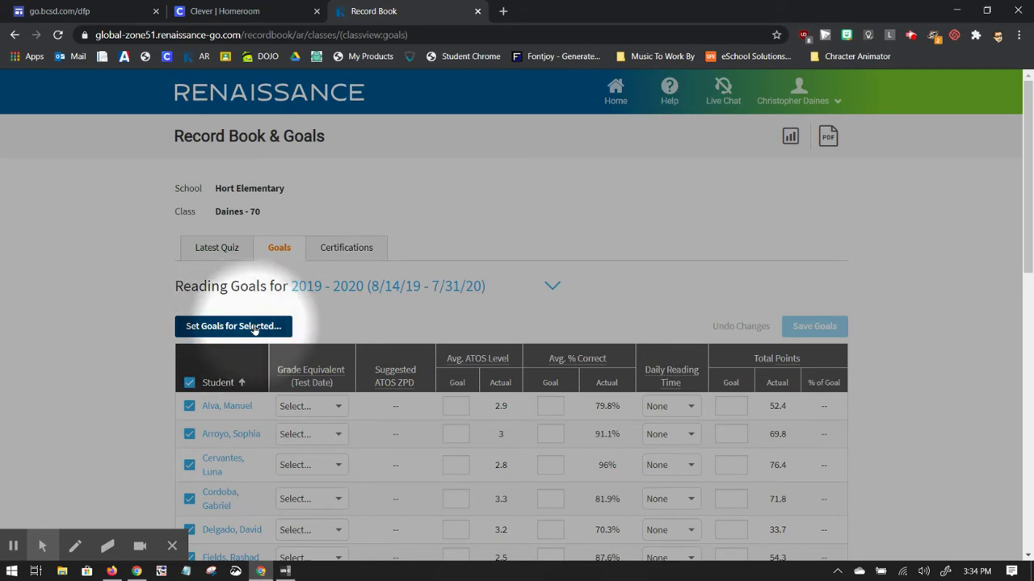
{"action": "scroll", "coordinate": [192, 392], "scroll_direction": "down", "scroll_amount": 3}
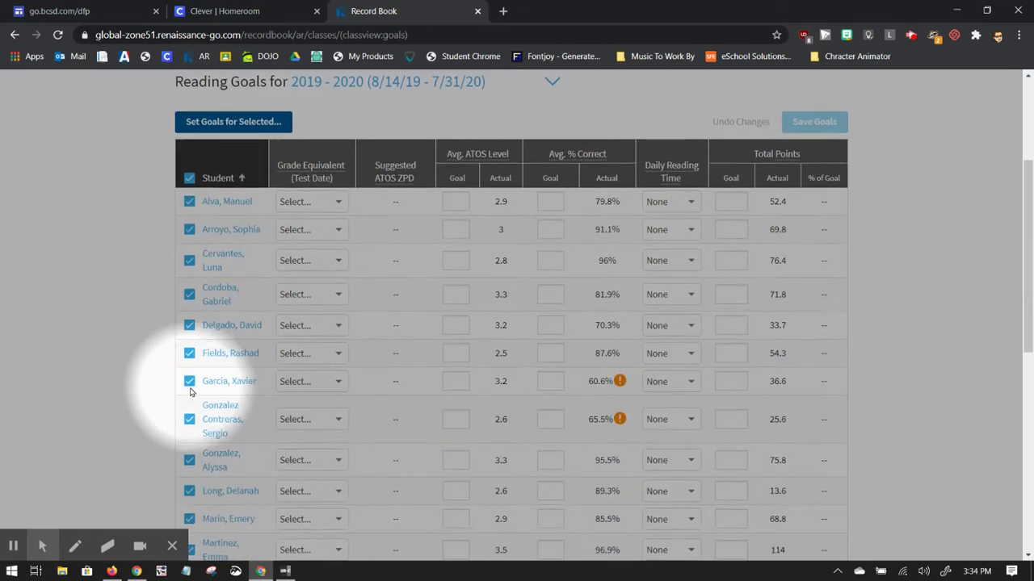
{"action": "scroll", "coordinate": [191, 393], "scroll_direction": "down", "scroll_amount": 3}
{"action": "scroll", "coordinate": [191, 392], "scroll_direction": "up", "scroll_amount": 6}
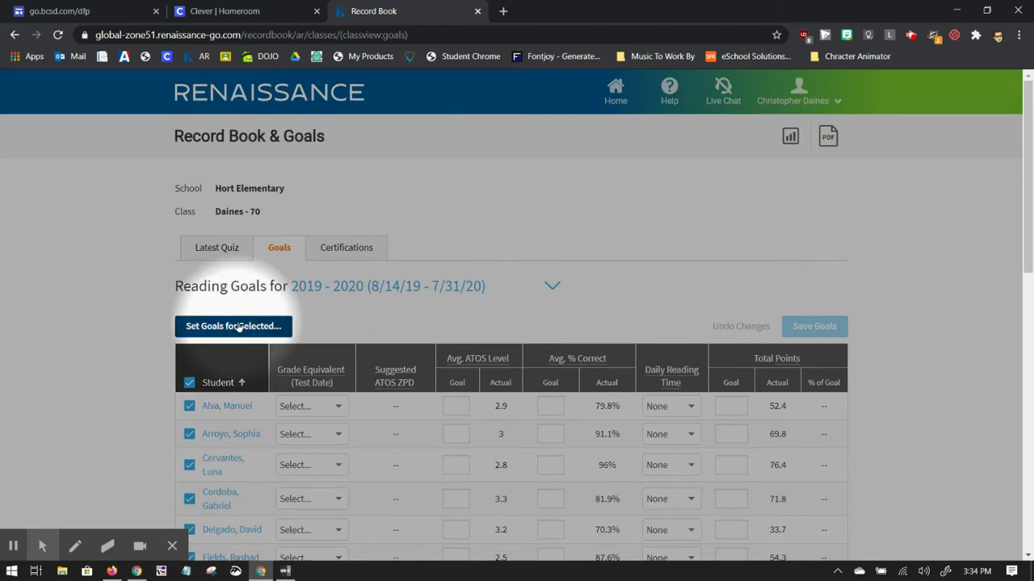
Start setting goals for the selected students, using each student's best test this school year and a Moderately Ambitious (+20%) average book level.
{"action": "left_click", "coordinate": [238, 326]}
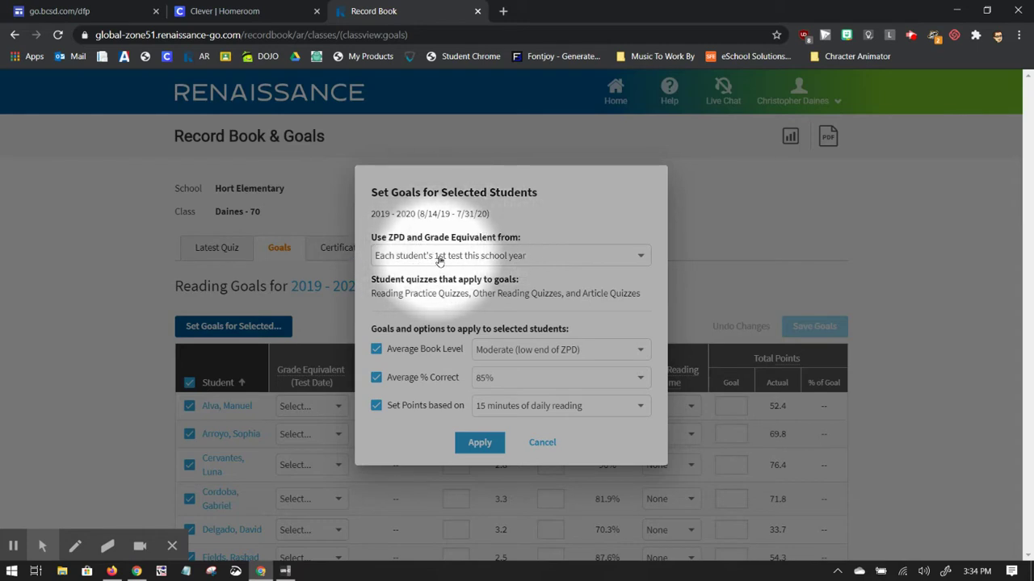
{"action": "left_click", "coordinate": [490, 260]}
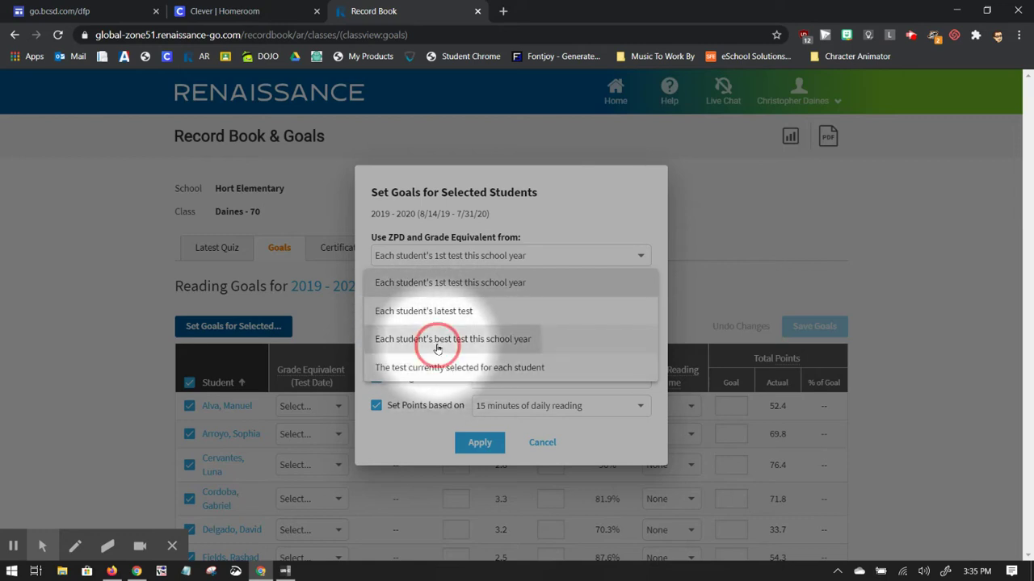
{"action": "left_click", "coordinate": [438, 347]}
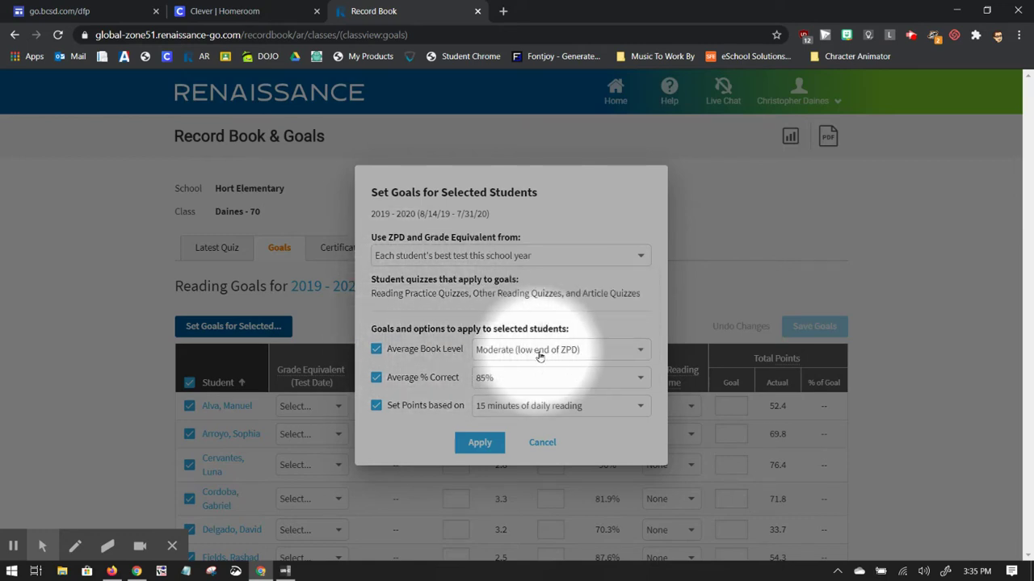
{"action": "left_click", "coordinate": [570, 353]}
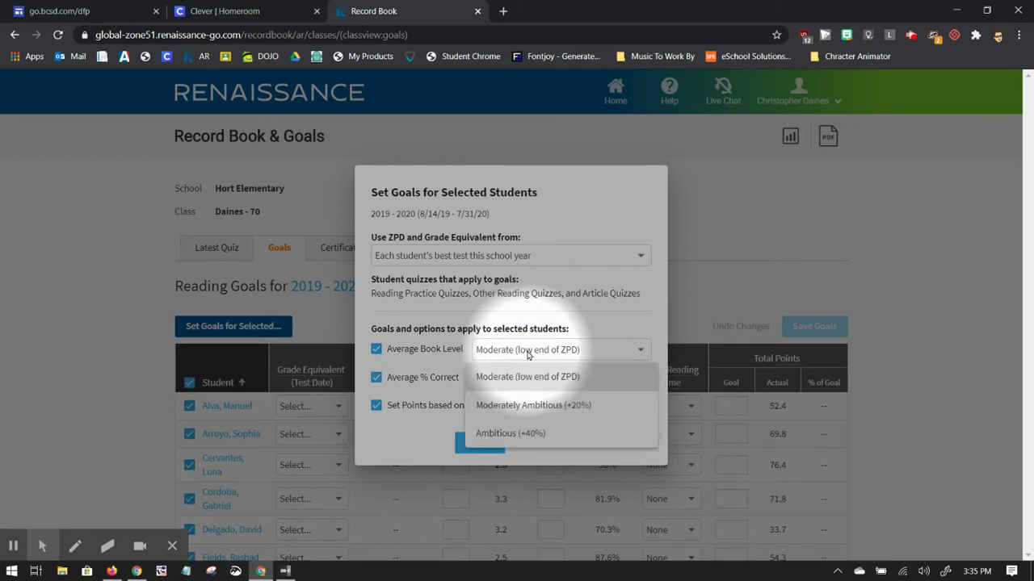
{"action": "left_click", "coordinate": [533, 405]}
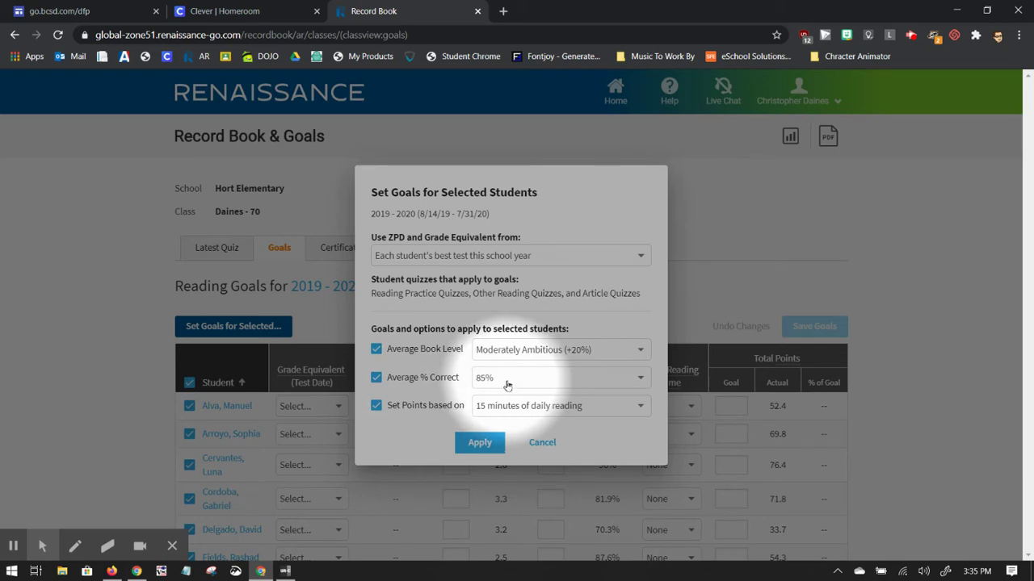
Base the points goal on 30 minutes of daily reading and apply the goals to the selected students, leaving average correct at 85%.
{"action": "left_click", "coordinate": [513, 382]}
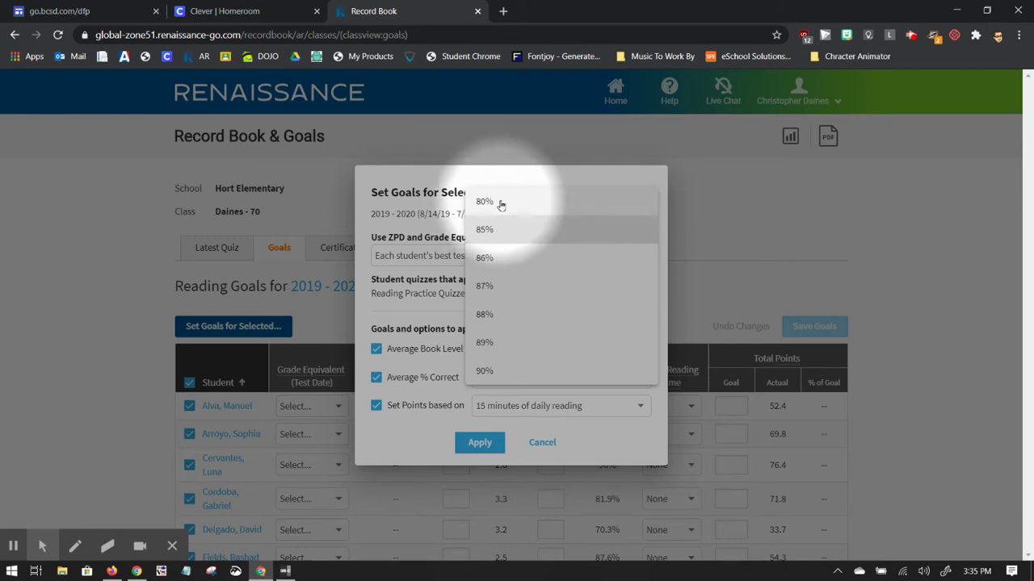
{"action": "left_click", "coordinate": [430, 323]}
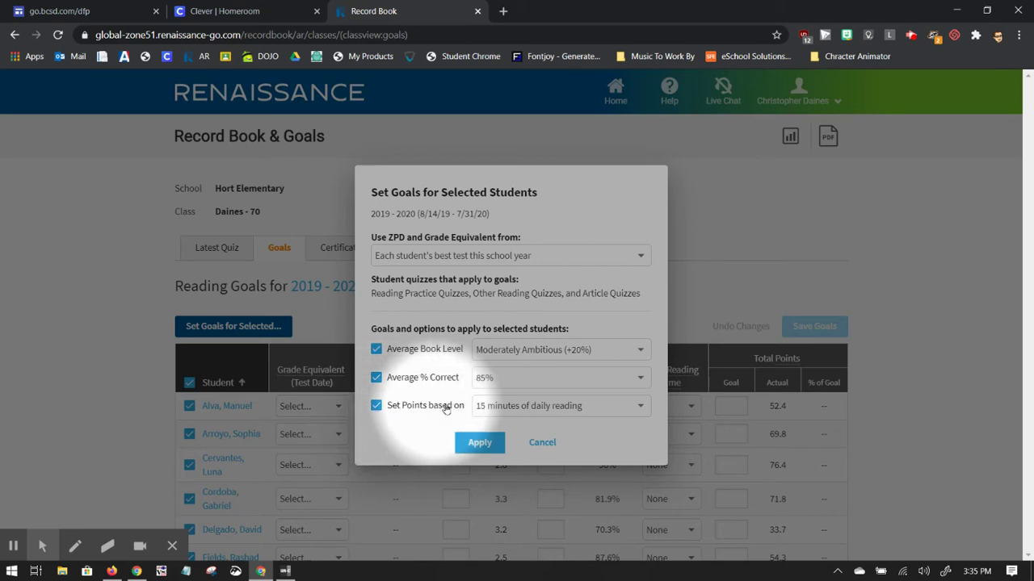
{"action": "left_click", "coordinate": [512, 412]}
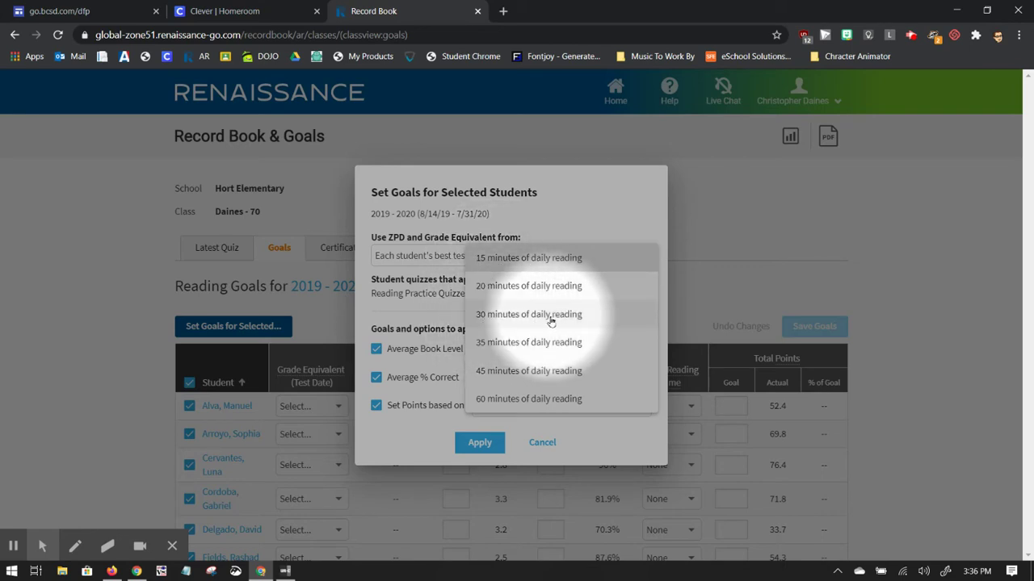
{"action": "left_click", "coordinate": [505, 315]}
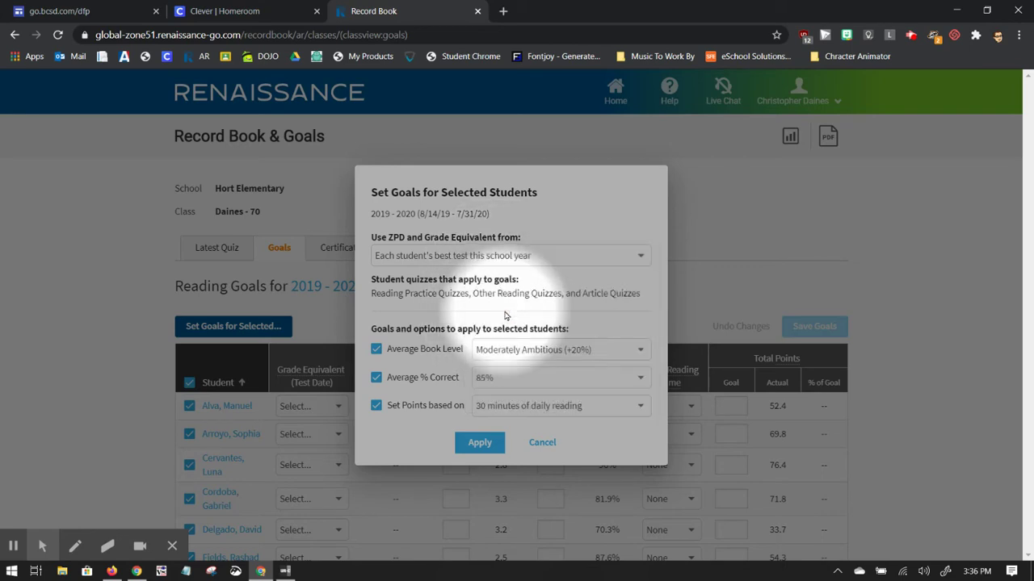
{"action": "left_click", "coordinate": [480, 443]}
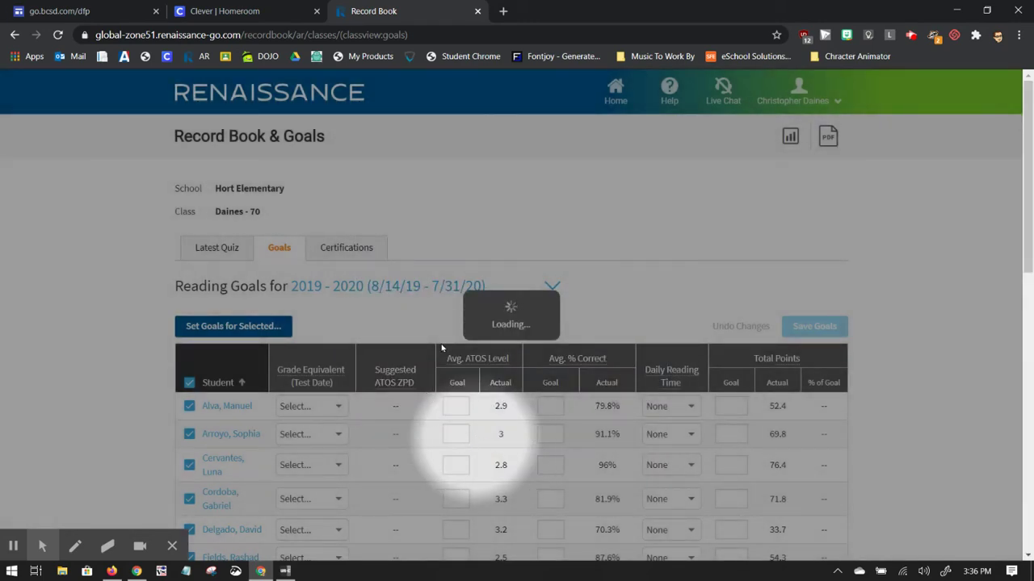
Review the goals generated for the class and undo the unsaved goal changes.
{"action": "scroll", "coordinate": [540, 385], "scroll_direction": "down", "scroll_amount": 2}
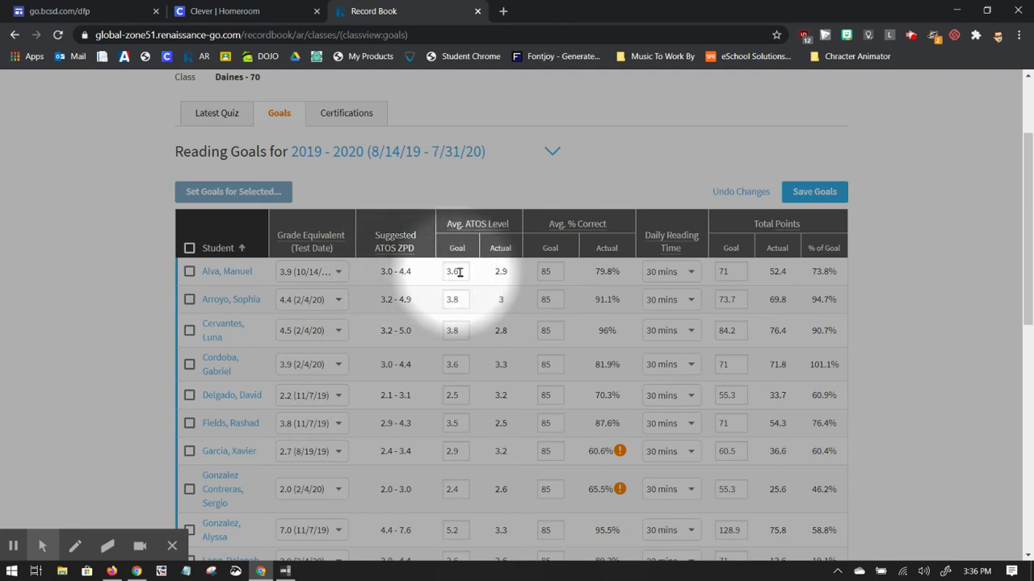
{"action": "scroll", "coordinate": [496, 273], "scroll_direction": "up", "scroll_amount": 2}
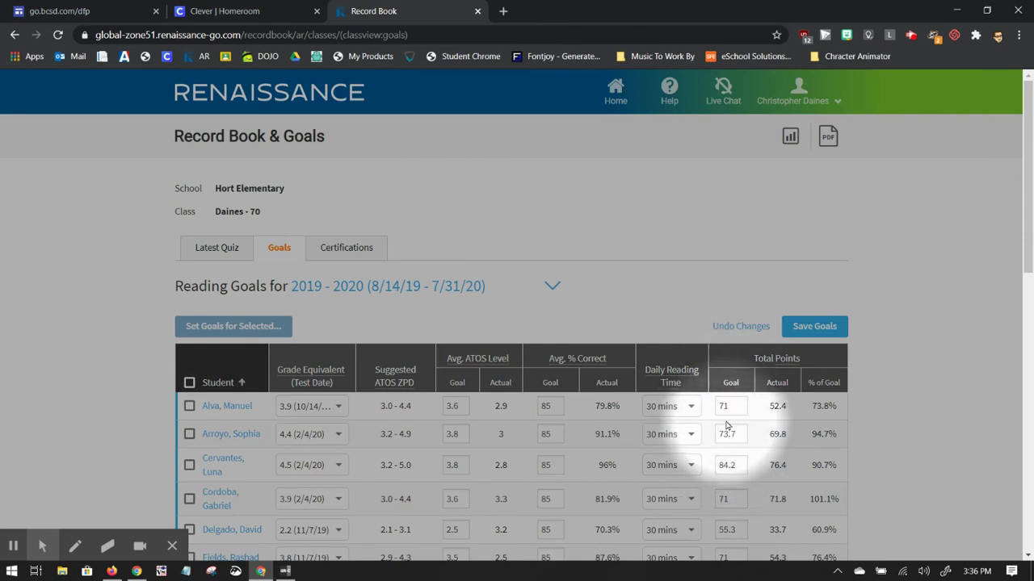
{"action": "left_click", "coordinate": [740, 327]}
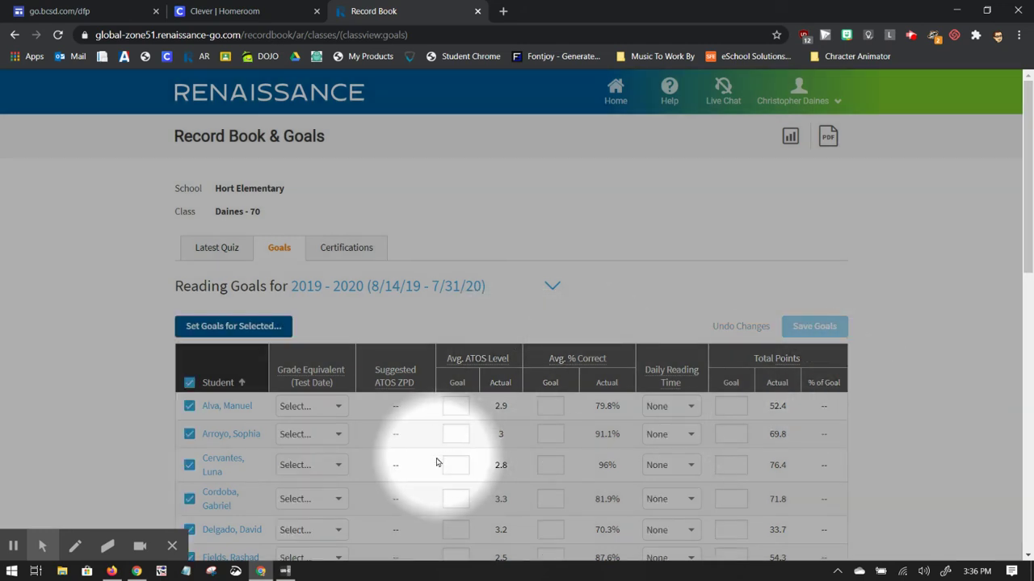
Choose the 3.9 (10/14/19) test as the grade equivalent for the first student in the list.
{"action": "scroll", "coordinate": [670, 395], "scroll_direction": "down", "scroll_amount": 1}
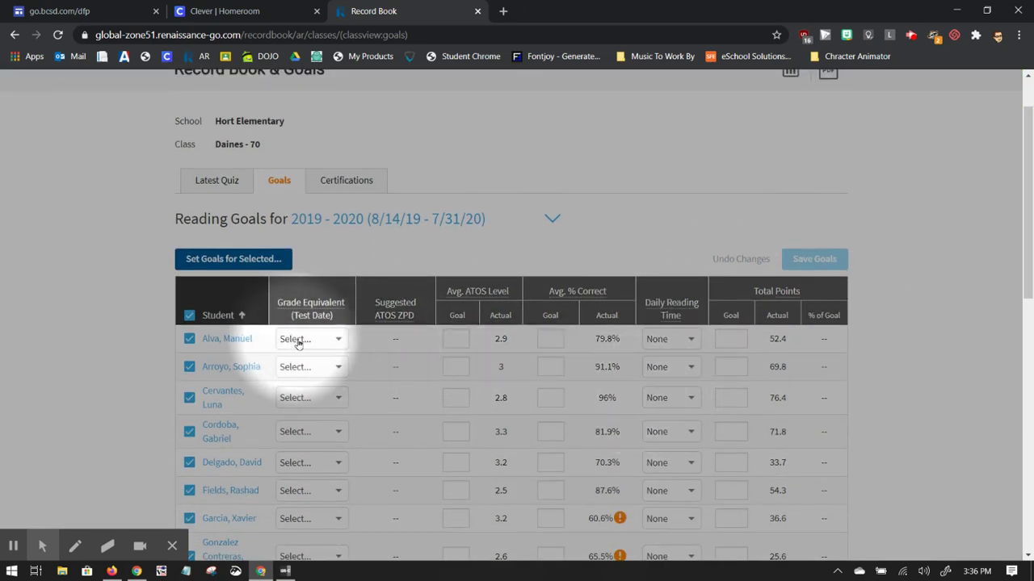
{"action": "left_click", "coordinate": [301, 341]}
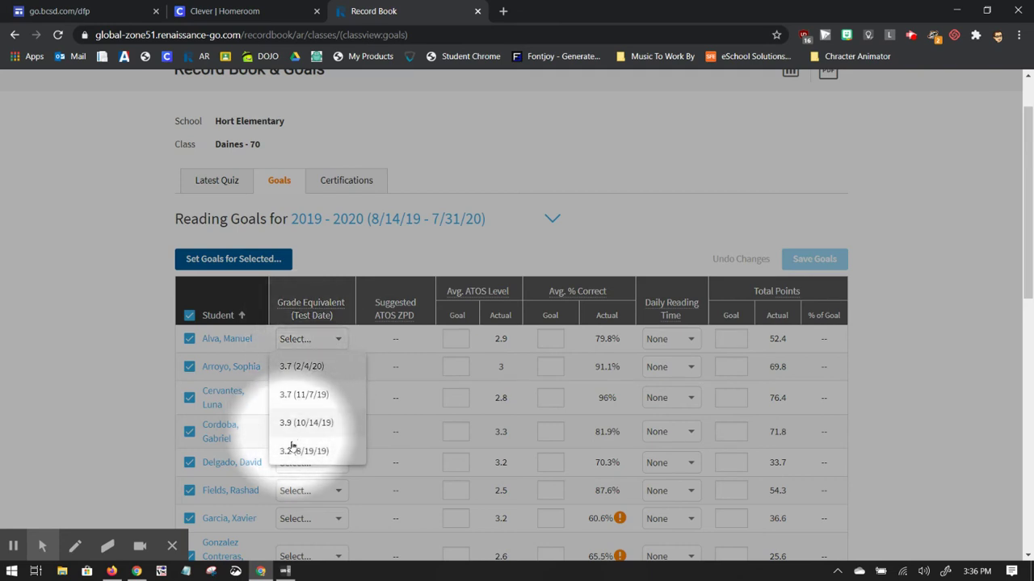
{"action": "left_click", "coordinate": [297, 343]}
{"action": "left_click", "coordinate": [297, 343]}
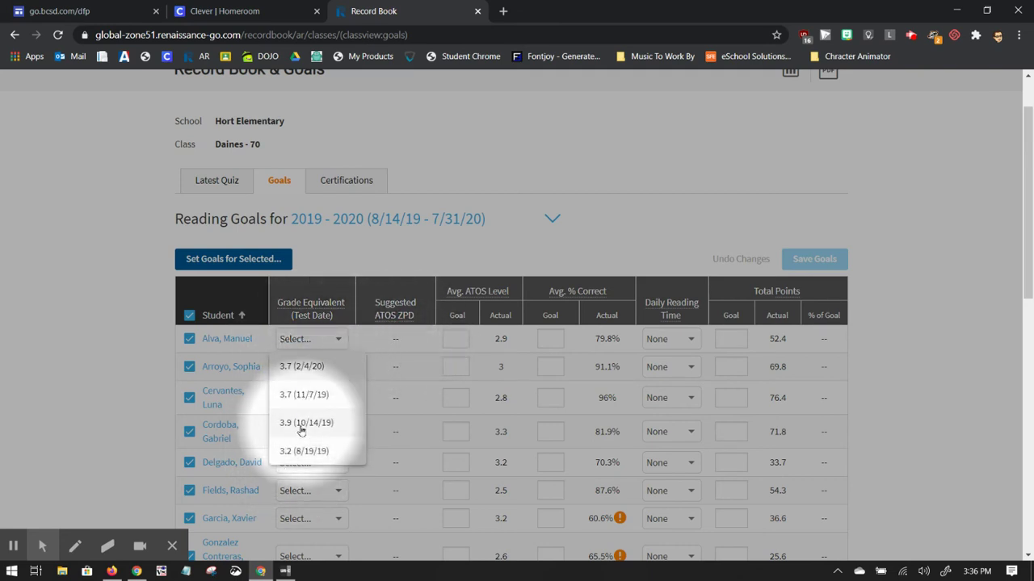
{"action": "left_click", "coordinate": [330, 430]}
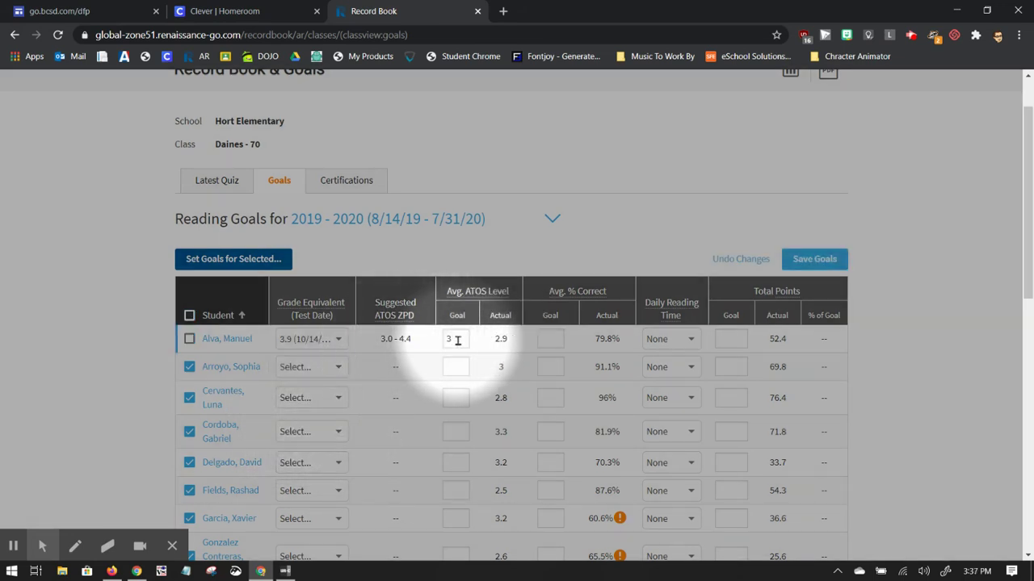
Set the first student's goals to an average ATOS level of 3, 85% correct and 35 mins of daily reading time.
{"action": "left_click", "coordinate": [449, 338]}
{"action": "type", "text": "3"}
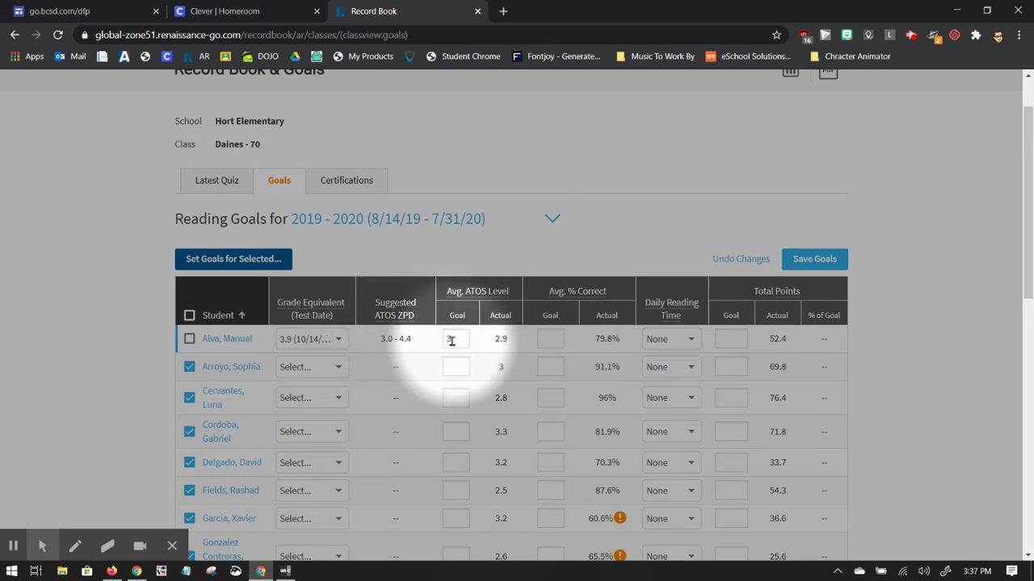
{"action": "left_click", "coordinate": [551, 339]}
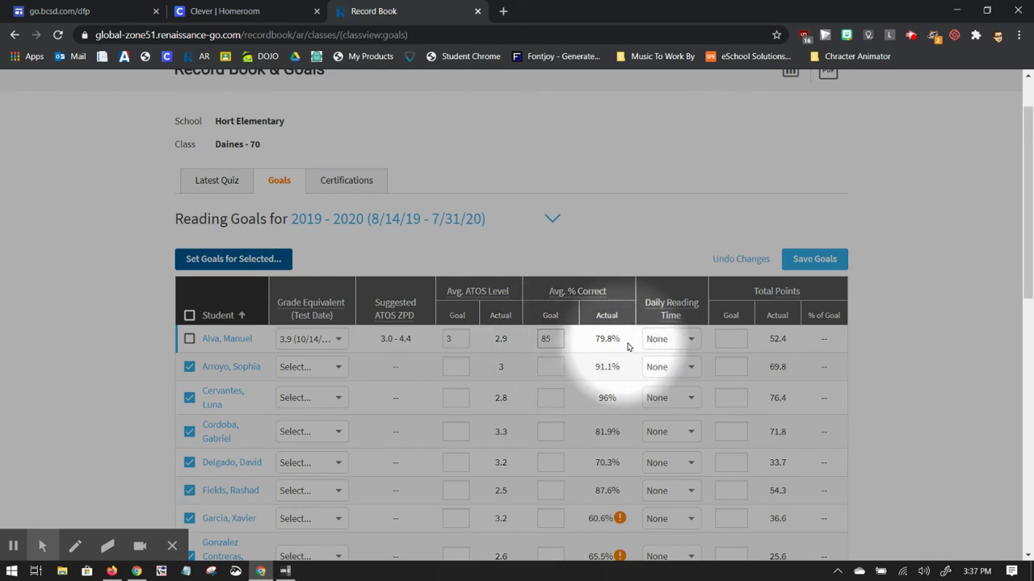
{"action": "left_click", "coordinate": [675, 341]}
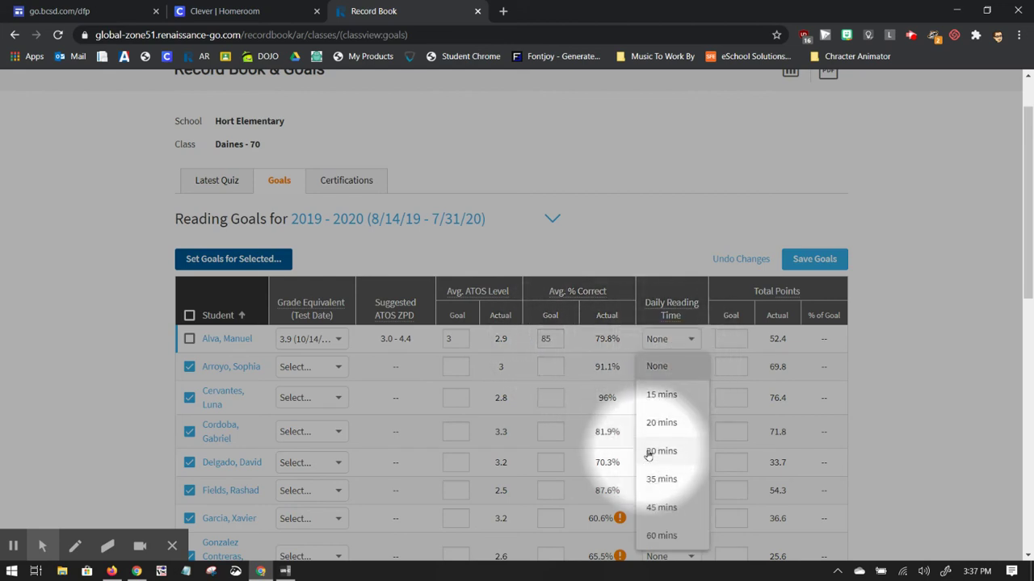
{"action": "left_click", "coordinate": [670, 480]}
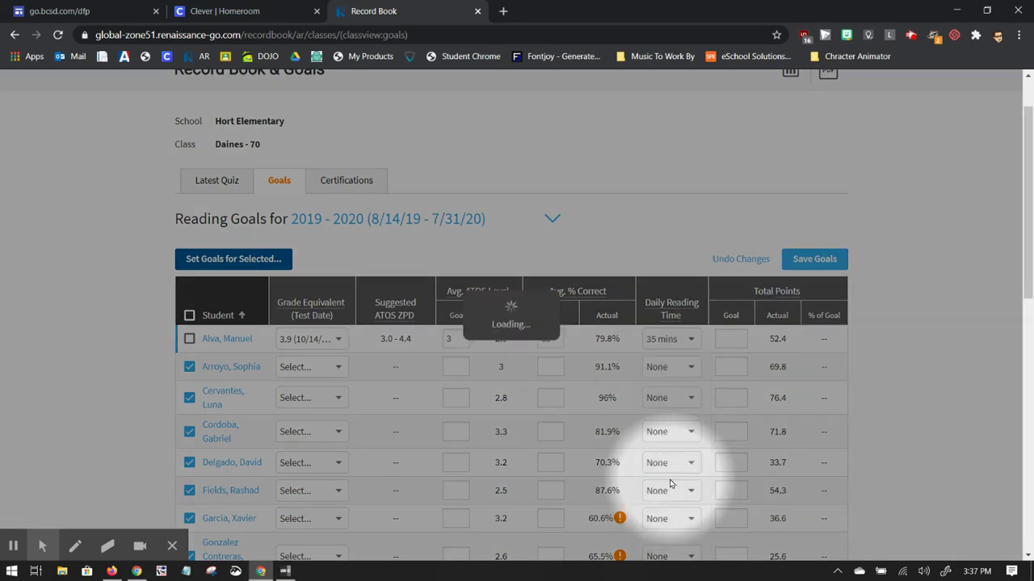
Examine the first student's total points goal alongside the daily reading time and average ATOS level goals.
{"action": "double_click", "coordinate": [737, 340]}
{"action": "left_click", "coordinate": [733, 338]}
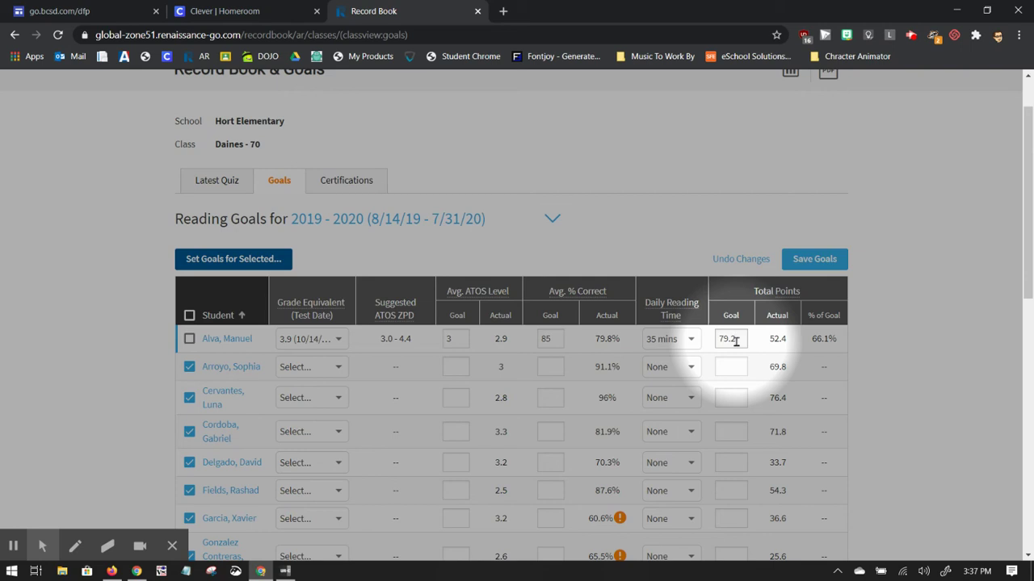
{"action": "double_click", "coordinate": [738, 339]}
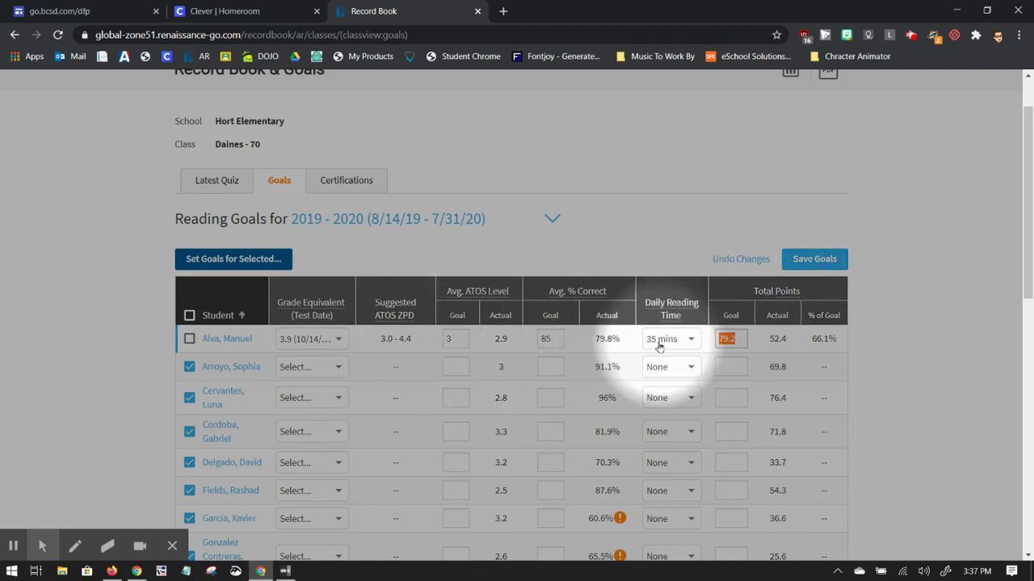
{"action": "left_click", "coordinate": [738, 339]}
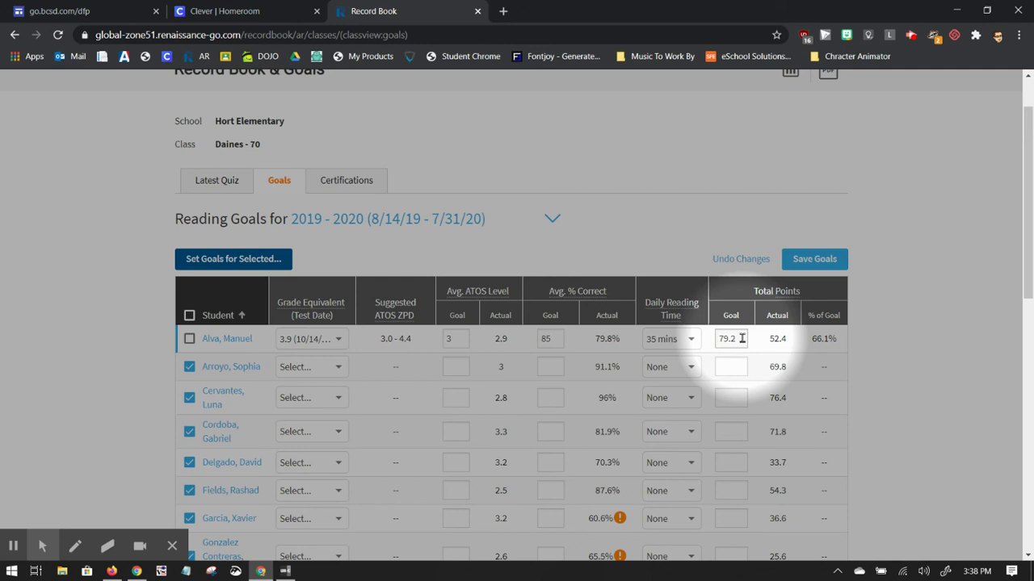
{"action": "left_click_drag", "start_coordinate": [742, 339], "coordinate": [726, 339]}
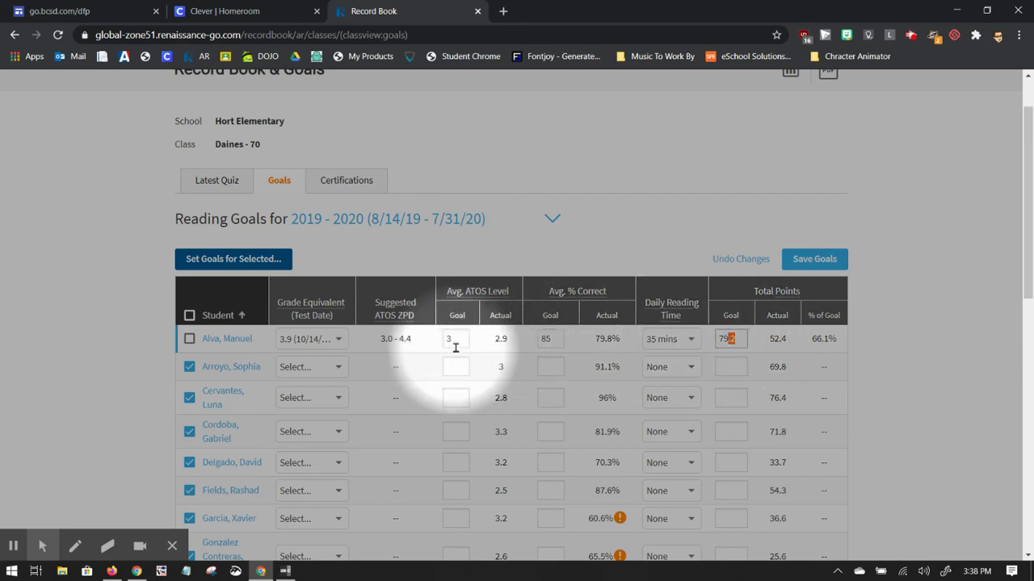
{"action": "left_click", "coordinate": [731, 339]}
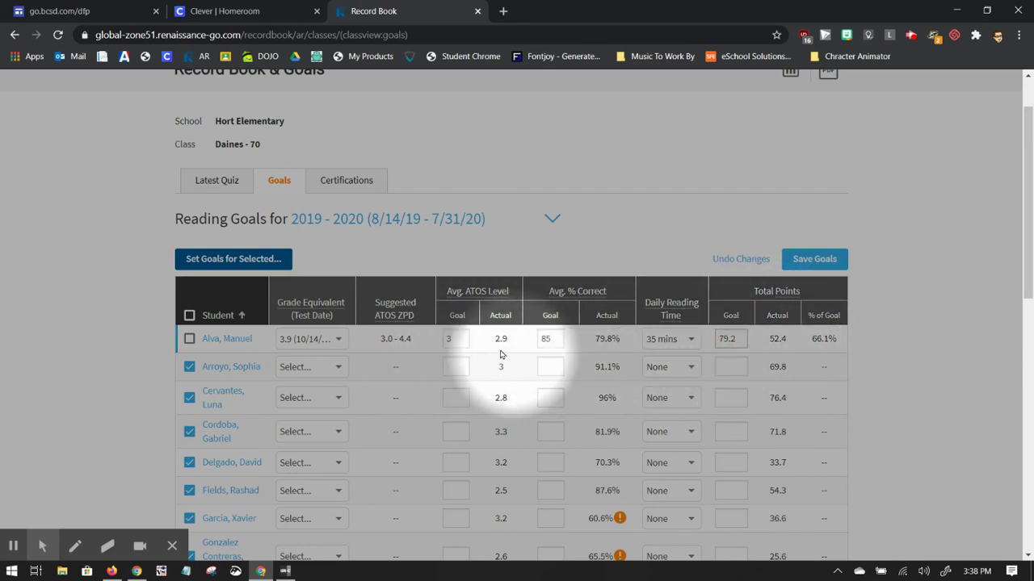
{"action": "left_click", "coordinate": [453, 337]}
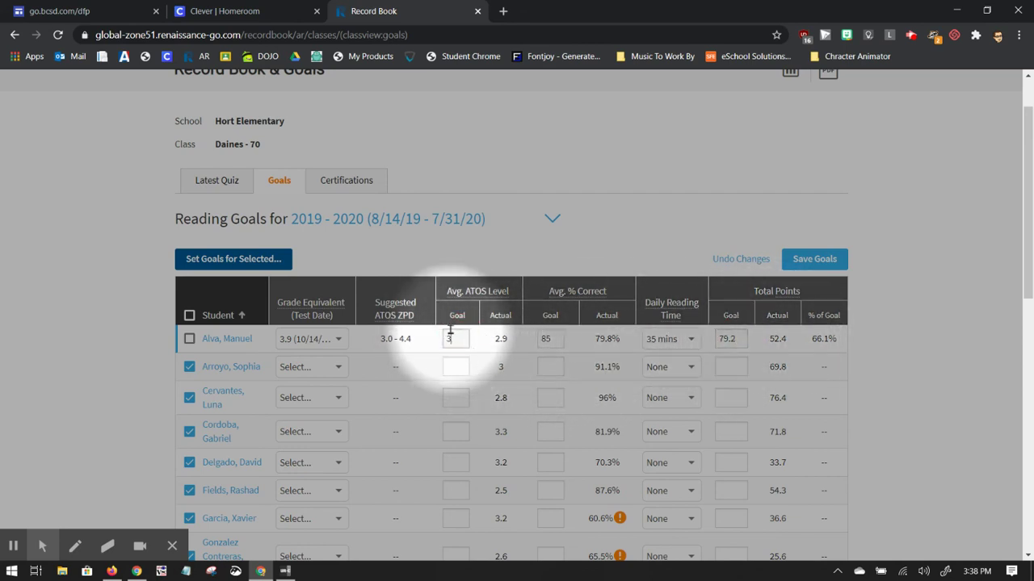